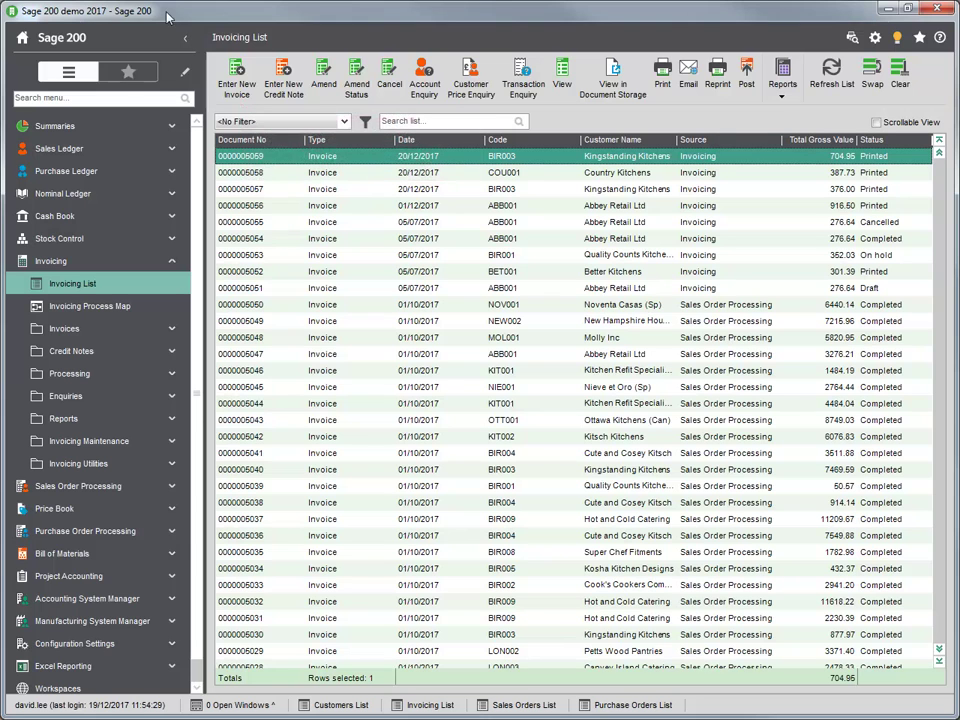
Start a new invoice for Abbey Retail Ltd, supplied by default from WAREHOUSE, and enter the customer order number.
{"action": "left_click", "coordinate": [251, 75]}
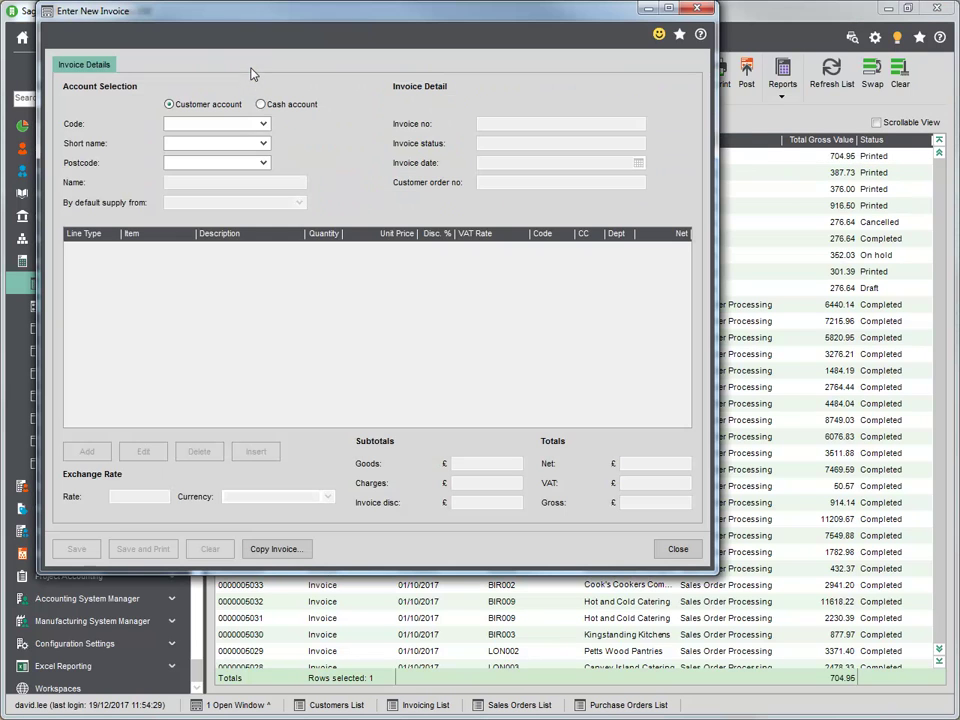
{"action": "left_click", "coordinate": [264, 123]}
{"action": "left_click", "coordinate": [255, 168]}
{"action": "left_click", "coordinate": [298, 203]}
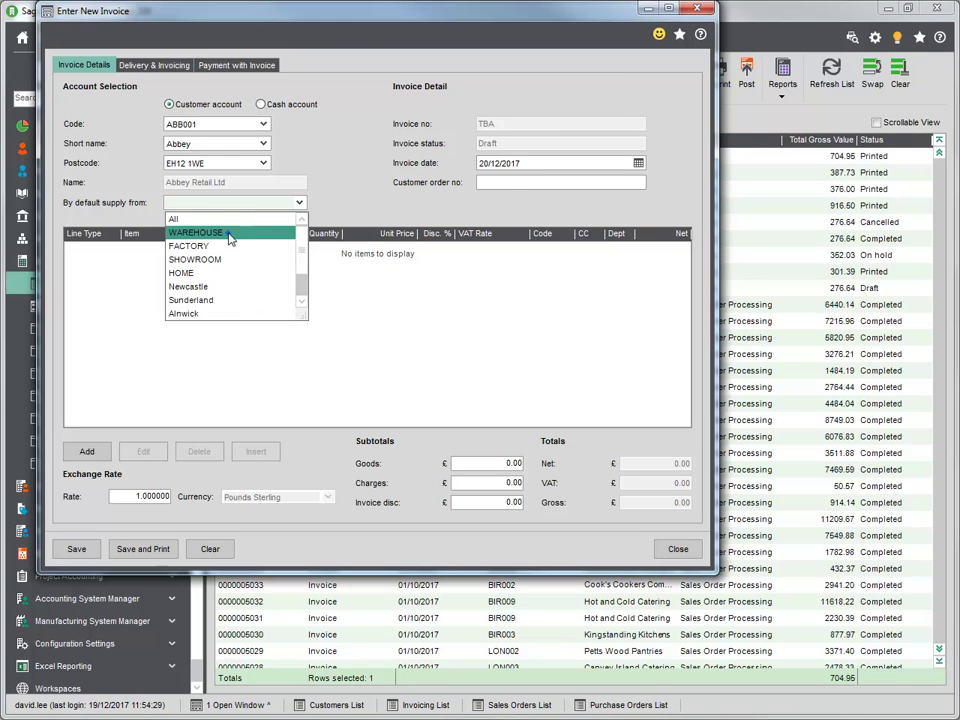
{"action": "left_click", "coordinate": [231, 233]}
{"action": "left_click", "coordinate": [507, 181]}
{"action": "type", "text": "1234"}
Add a stock item line for ABBuiltIn/16/20/2 with a quantity of 2.
{"action": "left_click", "coordinate": [160, 249]}
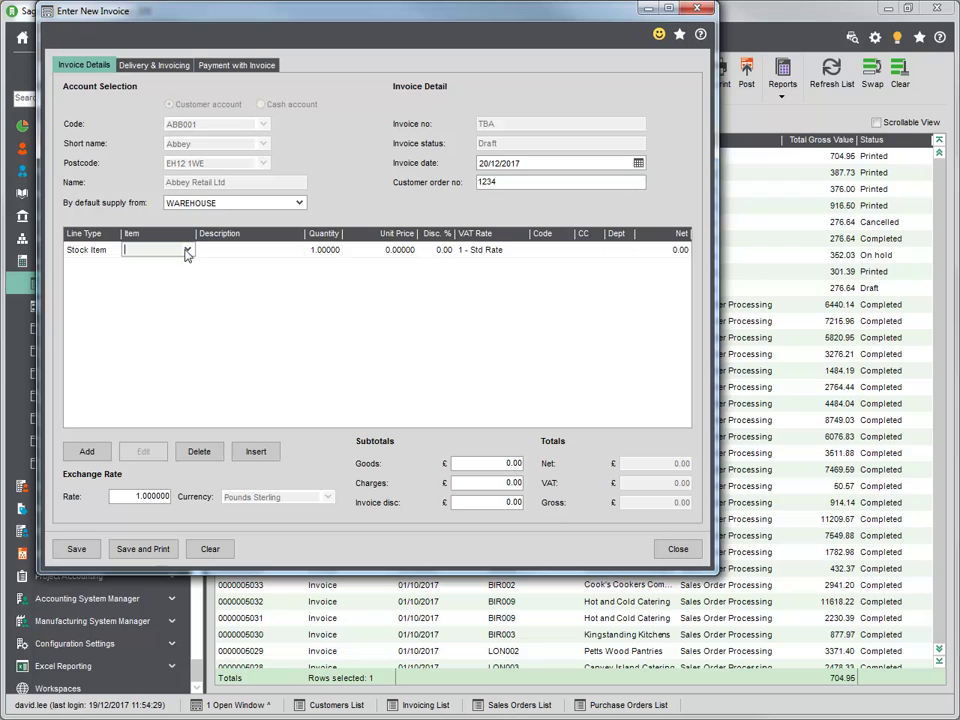
{"action": "left_click", "coordinate": [187, 249]}
{"action": "left_click", "coordinate": [365, 360]}
{"action": "type", "text": "2"}
{"action": "key", "text": "Tab"}
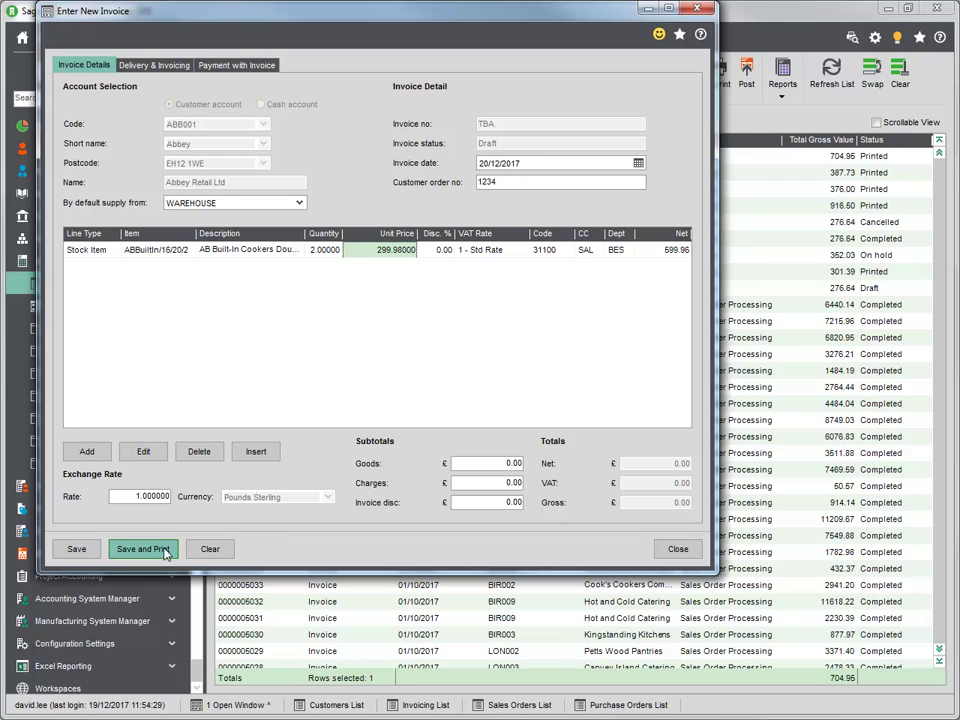
Save the invoice for printing, confirm its details and open its print preview.
{"action": "left_click", "coordinate": [143, 549]}
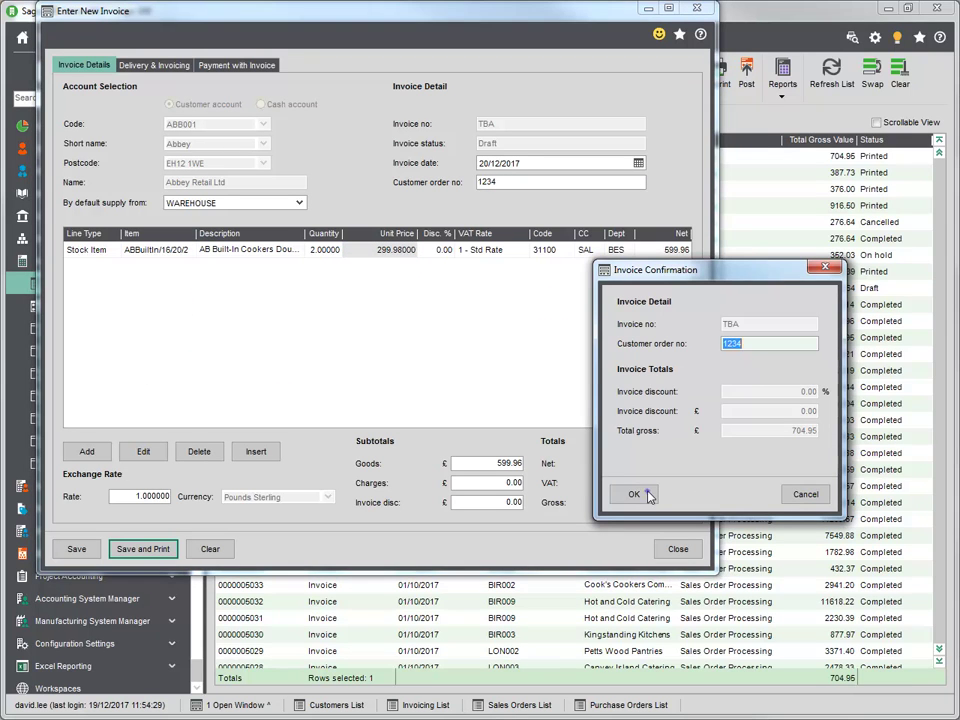
{"action": "left_click", "coordinate": [646, 495]}
{"action": "left_click", "coordinate": [720, 438]}
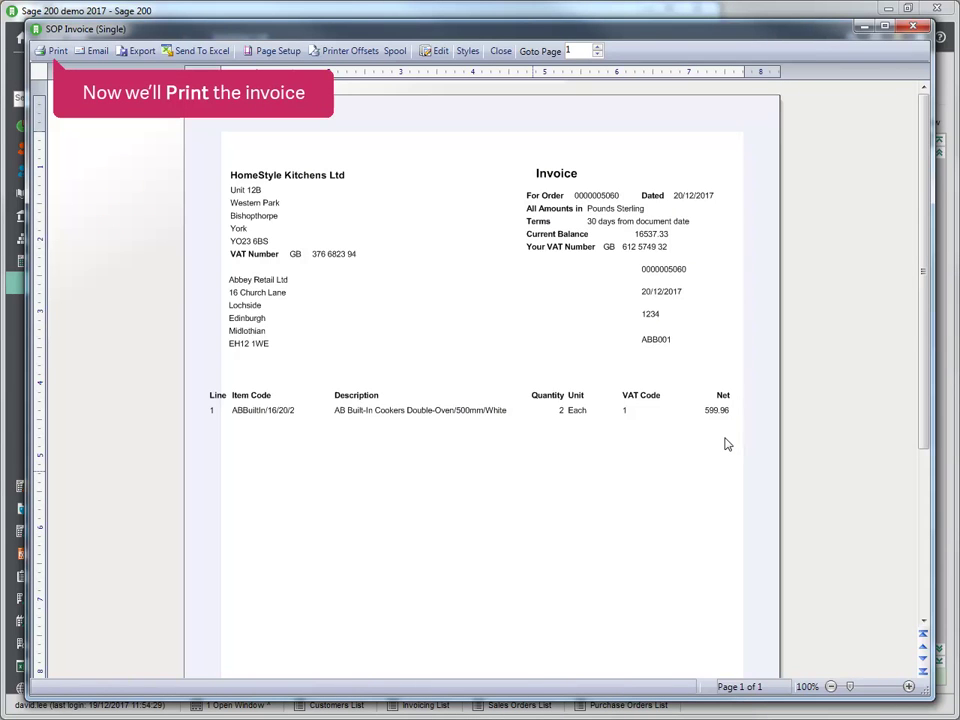
Print all pages of the previewed invoice on Printer 1, storing a copy in document storage, and close the preview.
{"action": "left_click", "coordinate": [55, 51]}
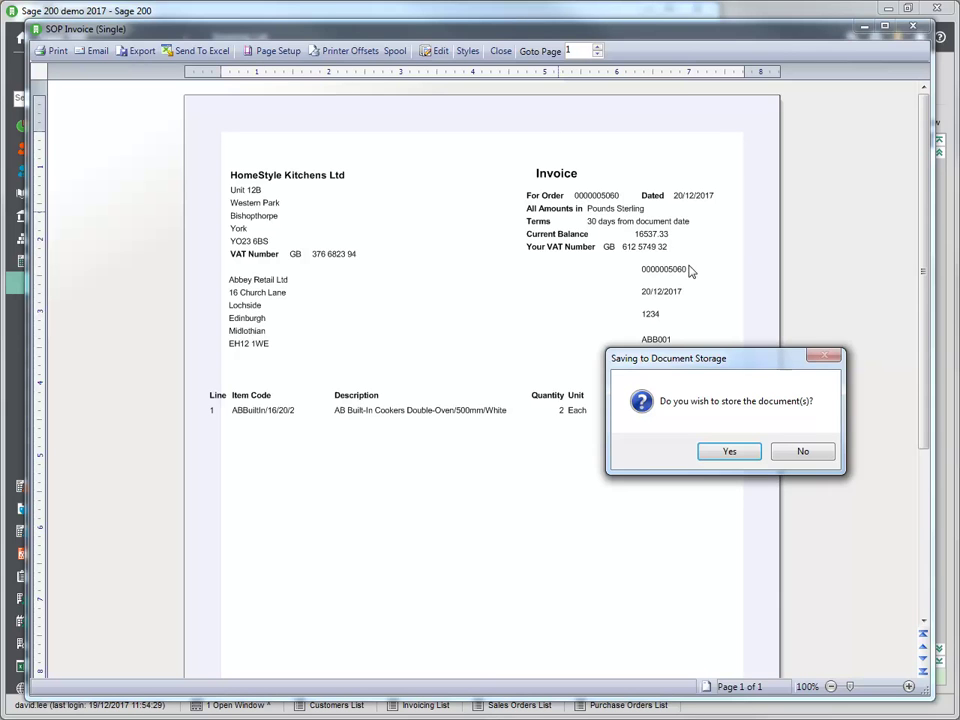
{"action": "left_click", "coordinate": [731, 452]}
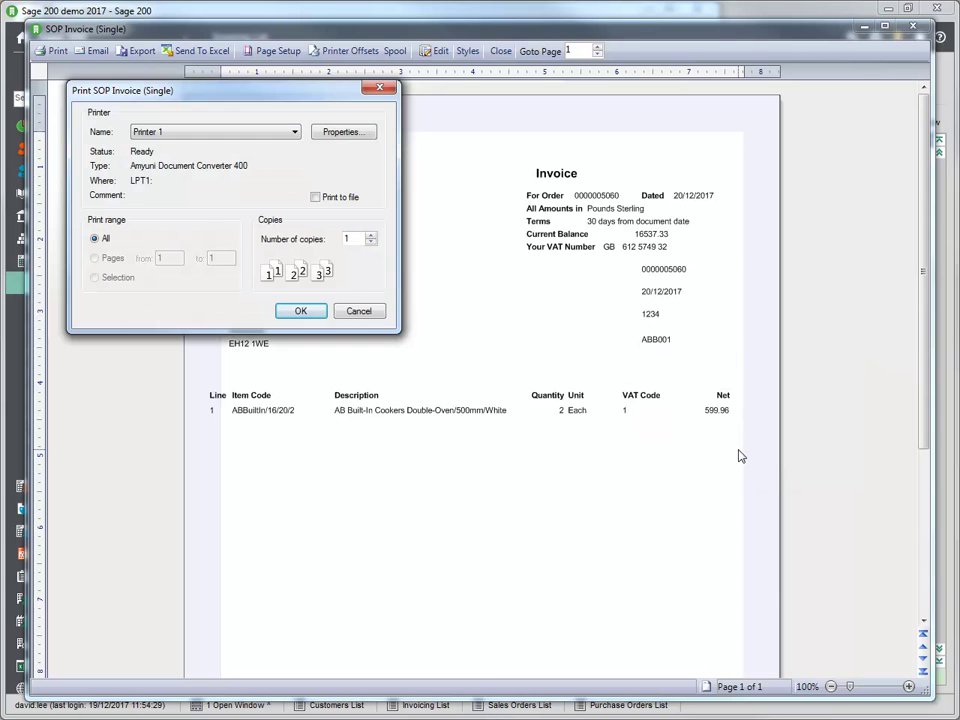
{"action": "left_click", "coordinate": [303, 312]}
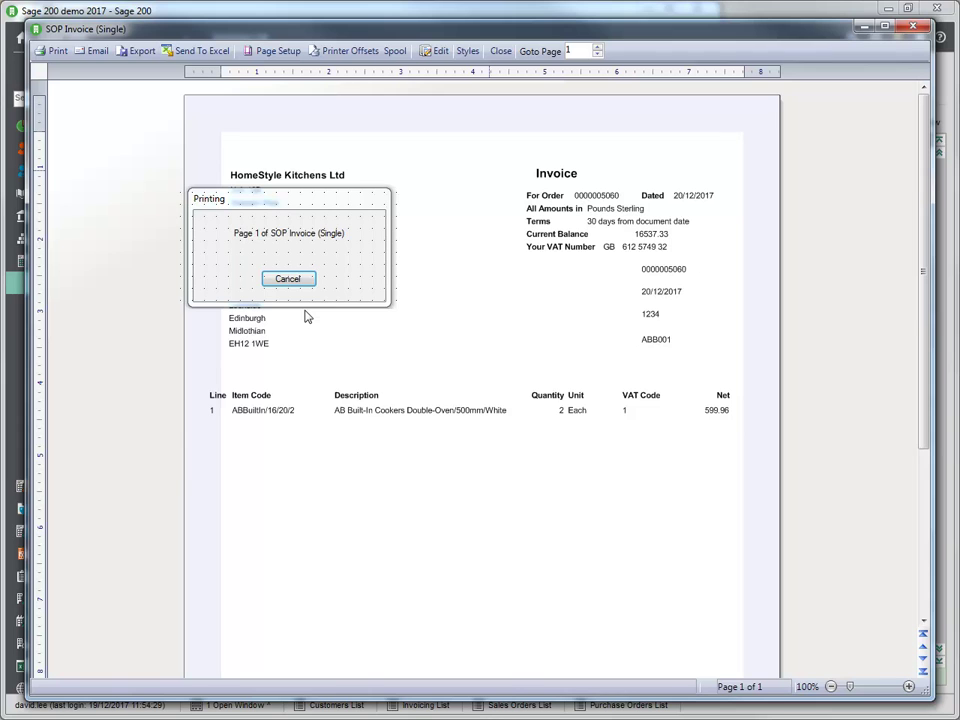
{"action": "left_click", "coordinate": [501, 52]}
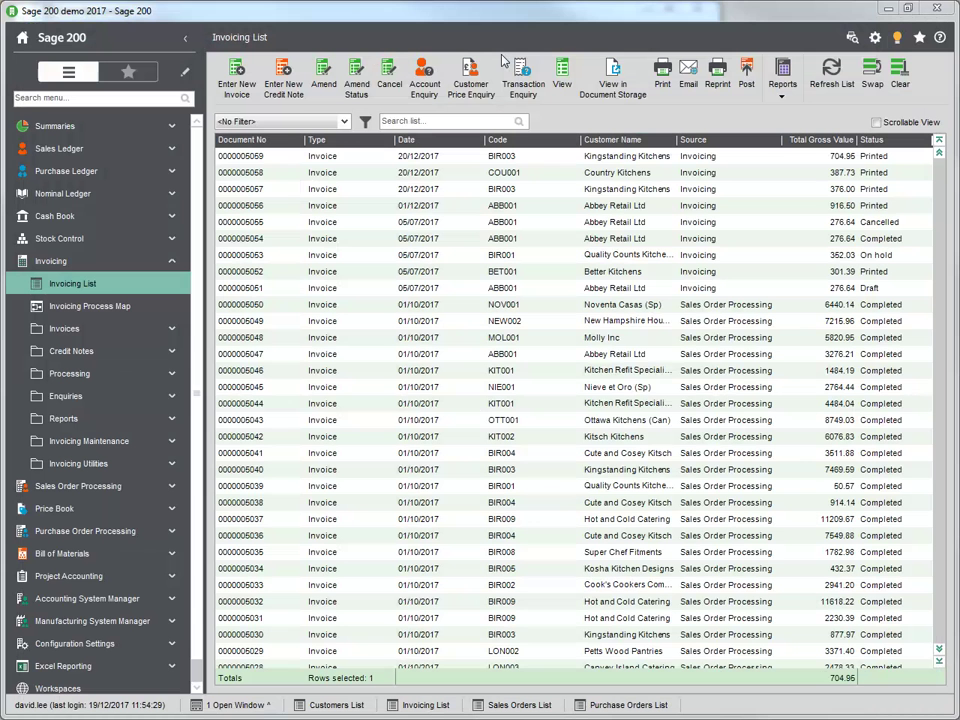
Refresh the Invoicing List and view the new Abbey Retail Ltd invoice in document storage.
{"action": "left_click", "coordinate": [829, 75]}
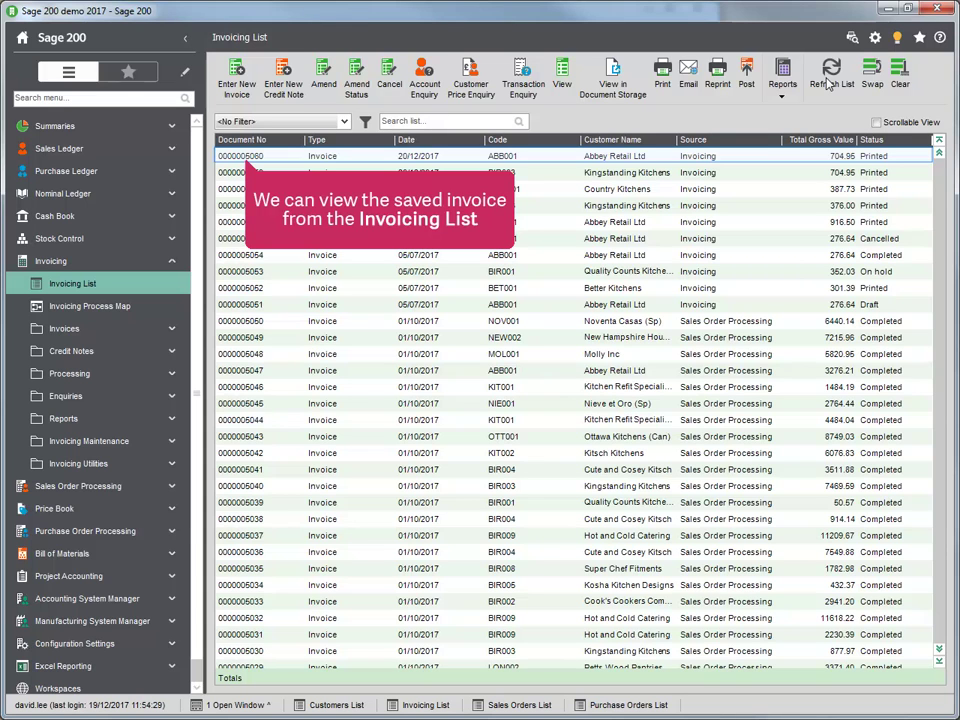
{"action": "left_click", "coordinate": [576, 158]}
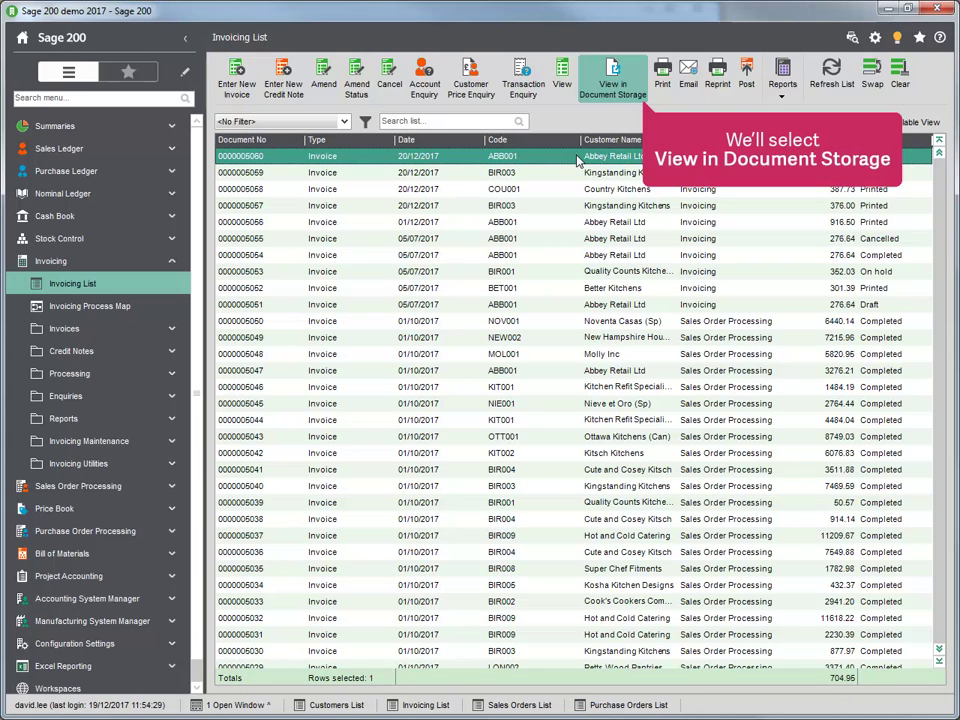
{"action": "left_click", "coordinate": [612, 80]}
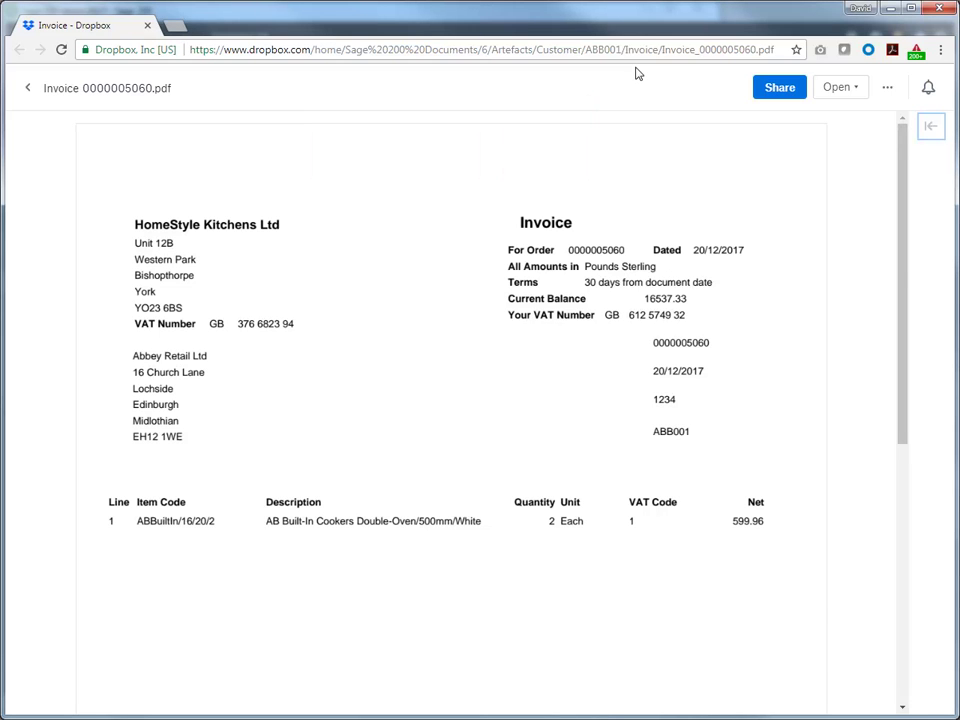
{"action": "left_click", "coordinate": [29, 90]}
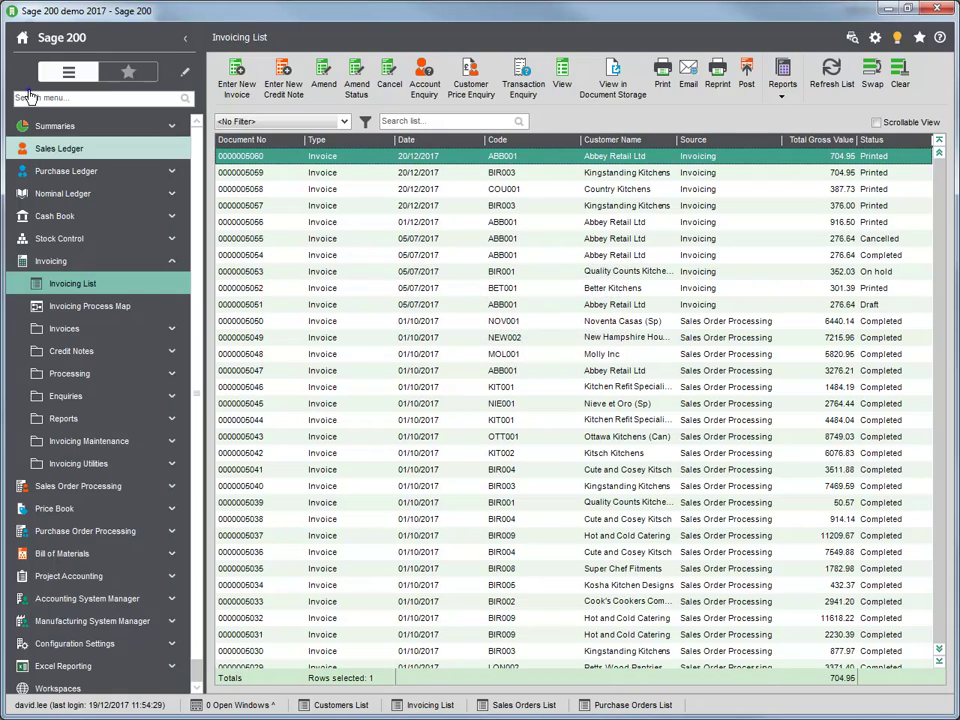
Open Kingstanding Kitchens' document storage folder from the Sales Ledger's Customers List.
{"action": "left_click", "coordinate": [60, 148]}
{"action": "left_click", "coordinate": [88, 173]}
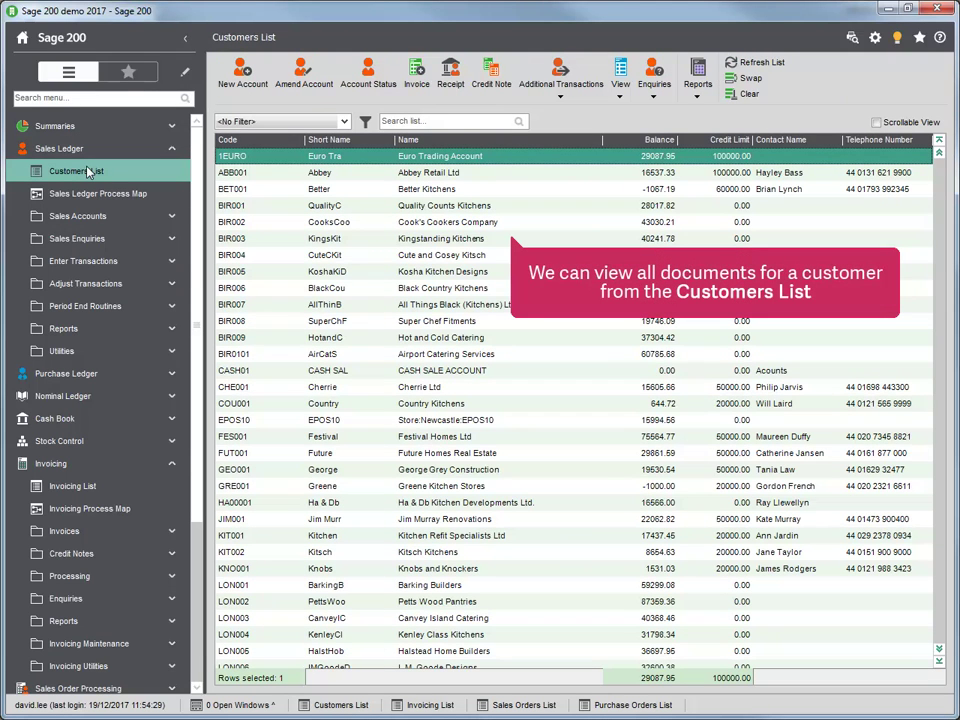
{"action": "left_click", "coordinate": [497, 244]}
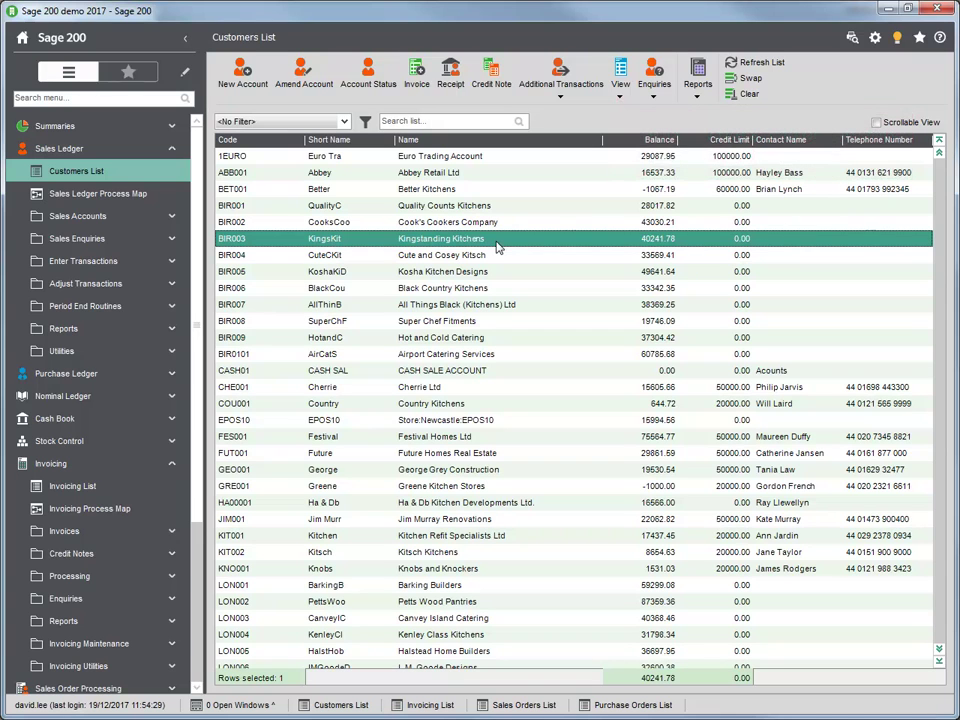
{"action": "left_click", "coordinate": [619, 100]}
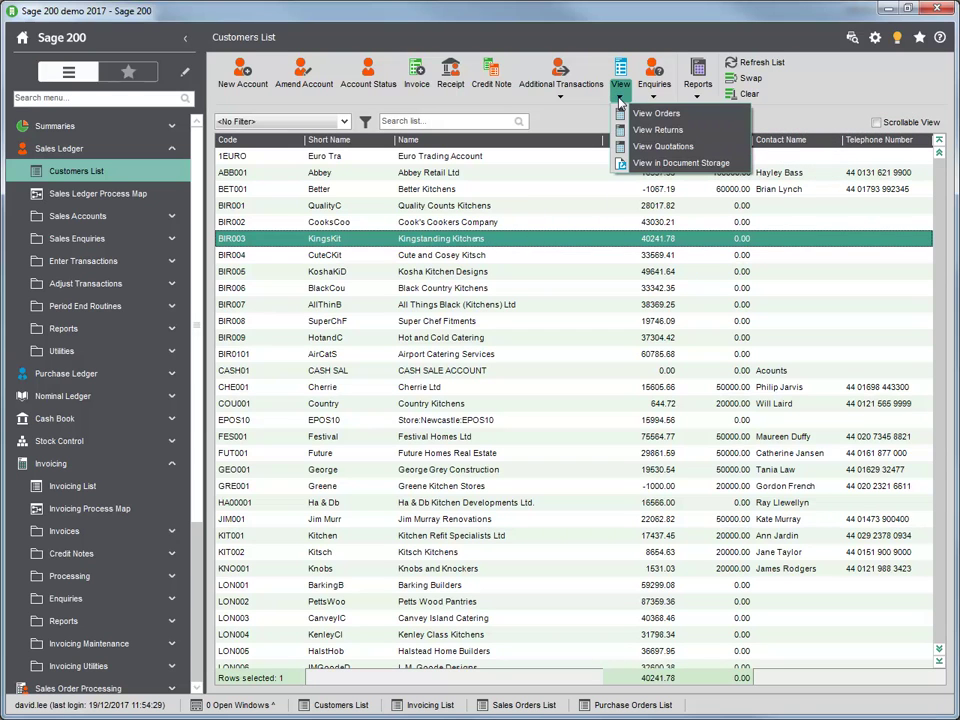
{"action": "left_click", "coordinate": [720, 159]}
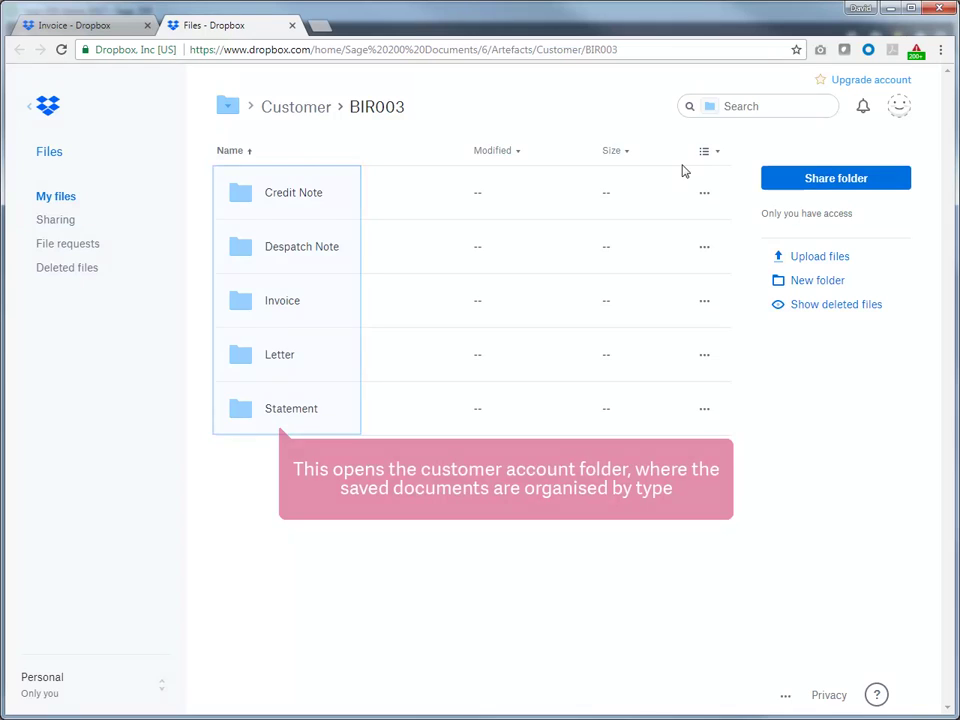
View the PDF in the customer's Credit Note folder and go back up to the customer's folder.
{"action": "left_click", "coordinate": [294, 193]}
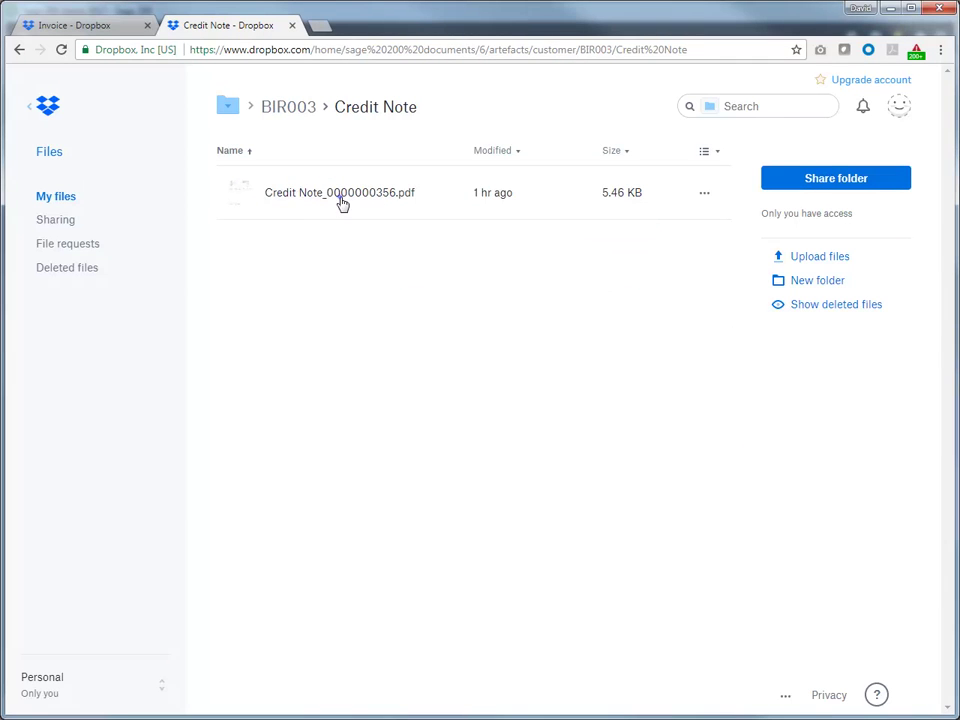
{"action": "left_click", "coordinate": [340, 204]}
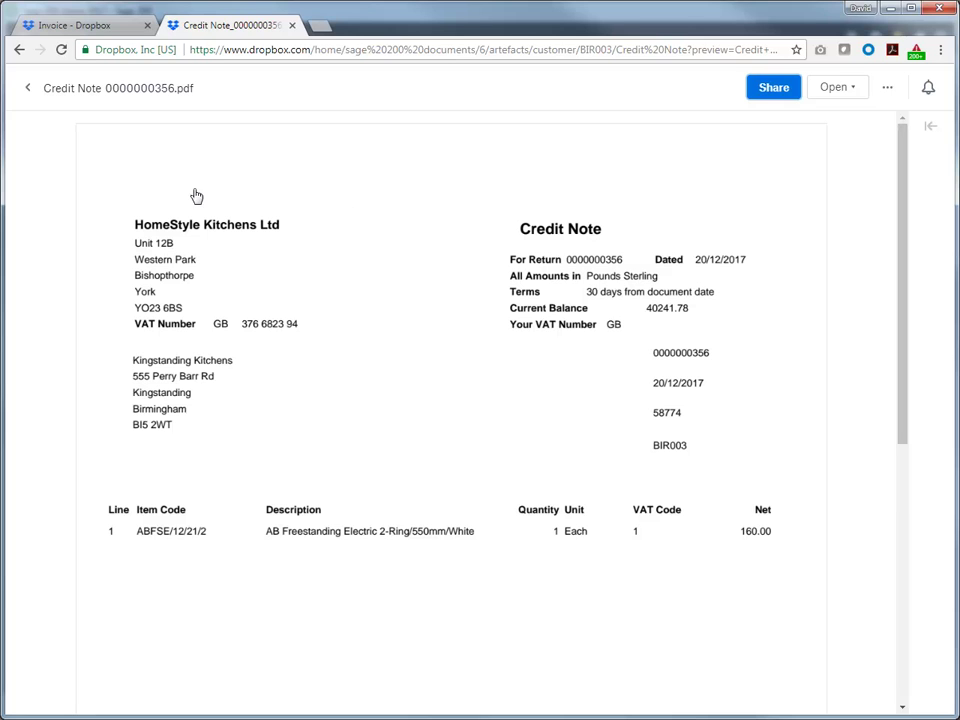
{"action": "left_click", "coordinate": [27, 89]}
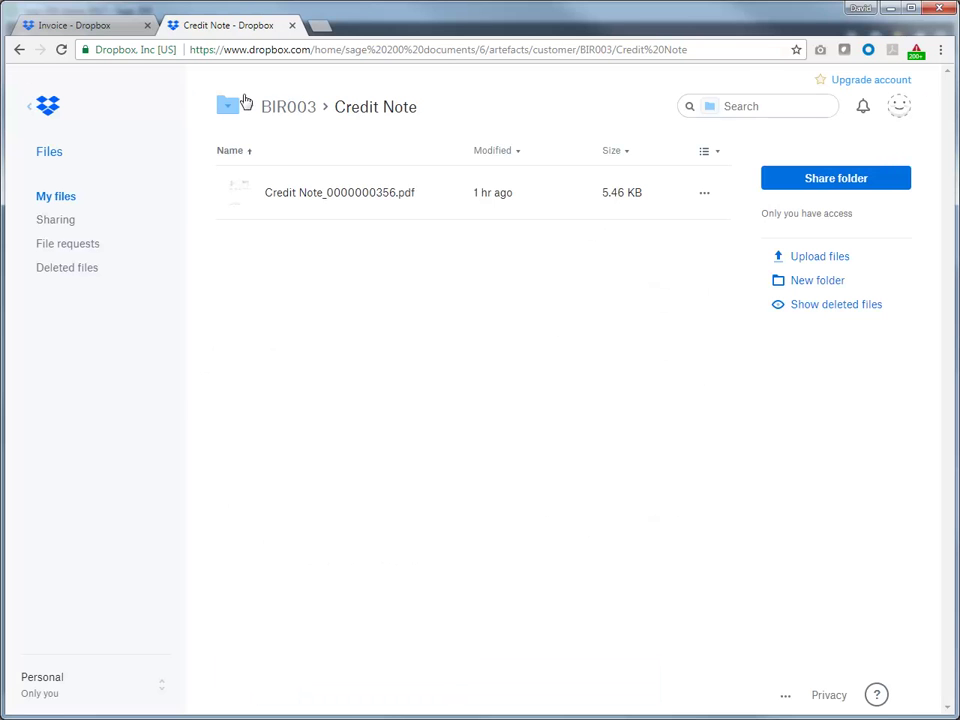
{"action": "left_click", "coordinate": [299, 114]}
{"action": "left_click", "coordinate": [295, 107]}
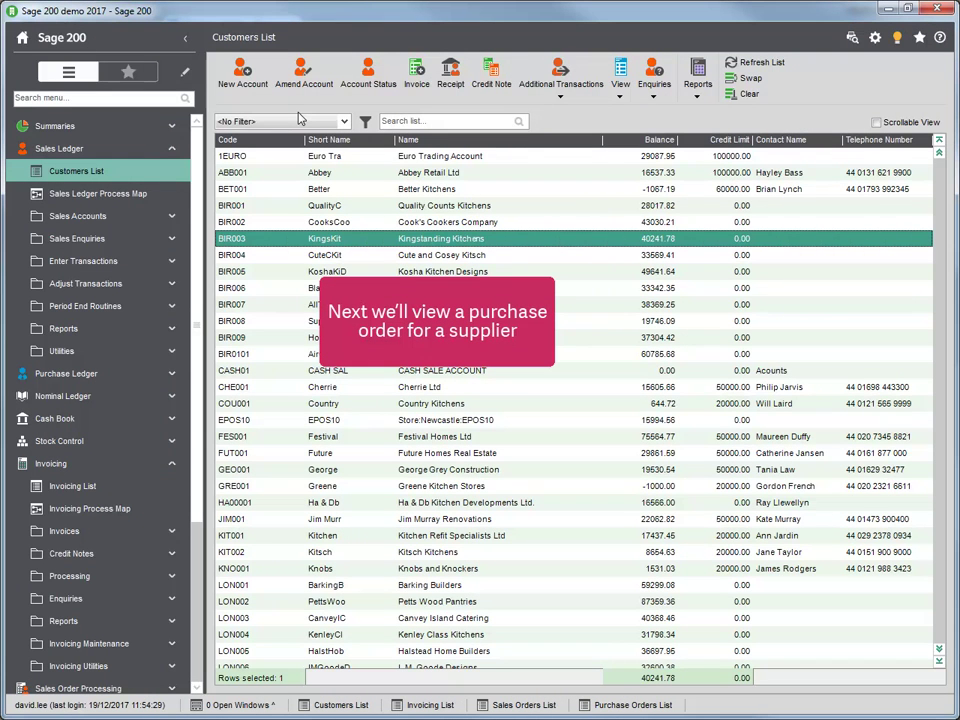
View the Atlas Ranges Ltd purchase order dated 01/01/2018 in document storage from the Purchase Orders List.
{"action": "scroll", "coordinate": [198, 580], "scroll_direction": "down", "scroll_amount": 5}
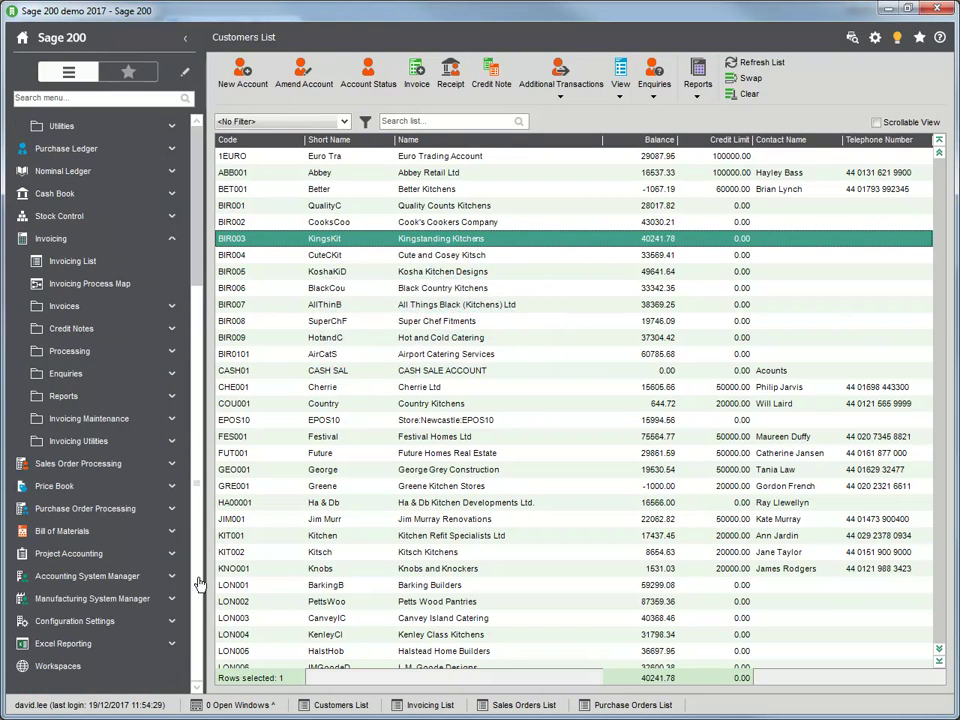
{"action": "left_click", "coordinate": [100, 508]}
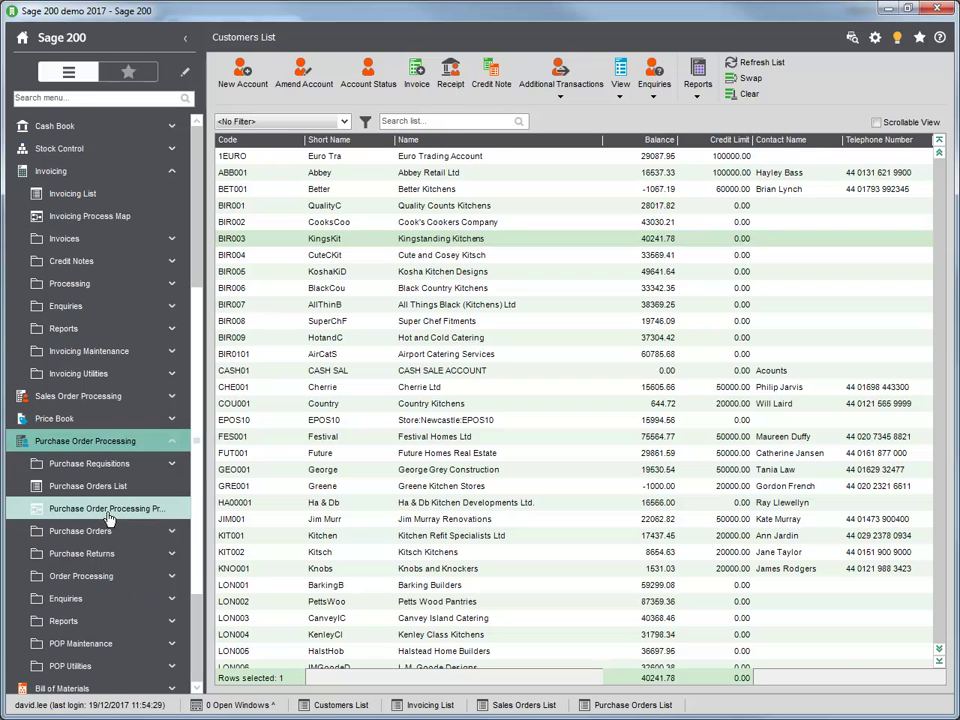
{"action": "left_click", "coordinate": [95, 487]}
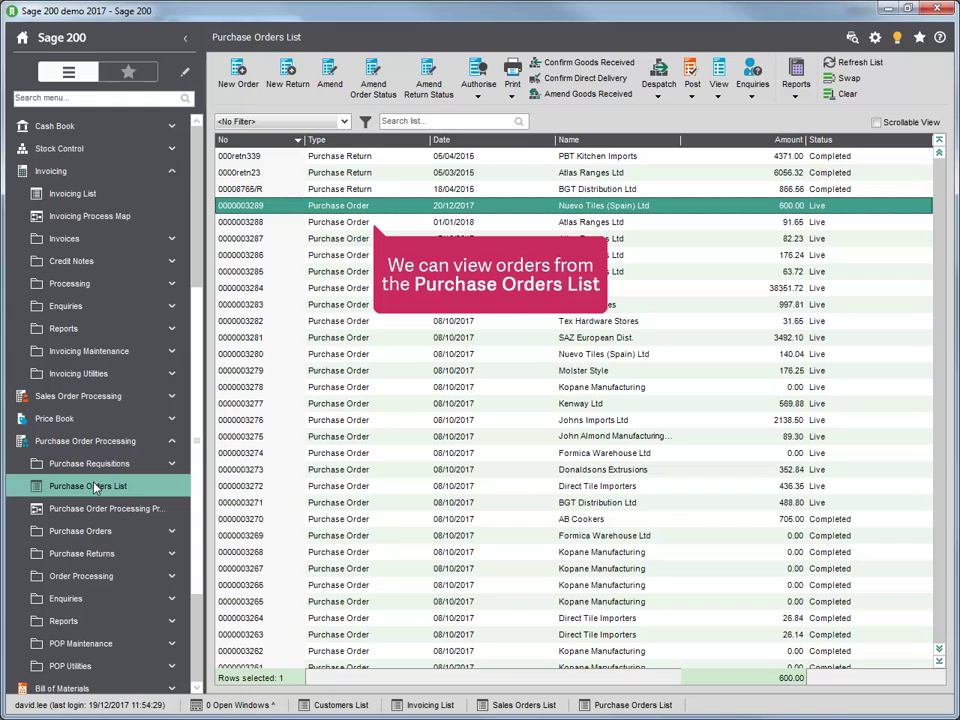
{"action": "left_click", "coordinate": [447, 222]}
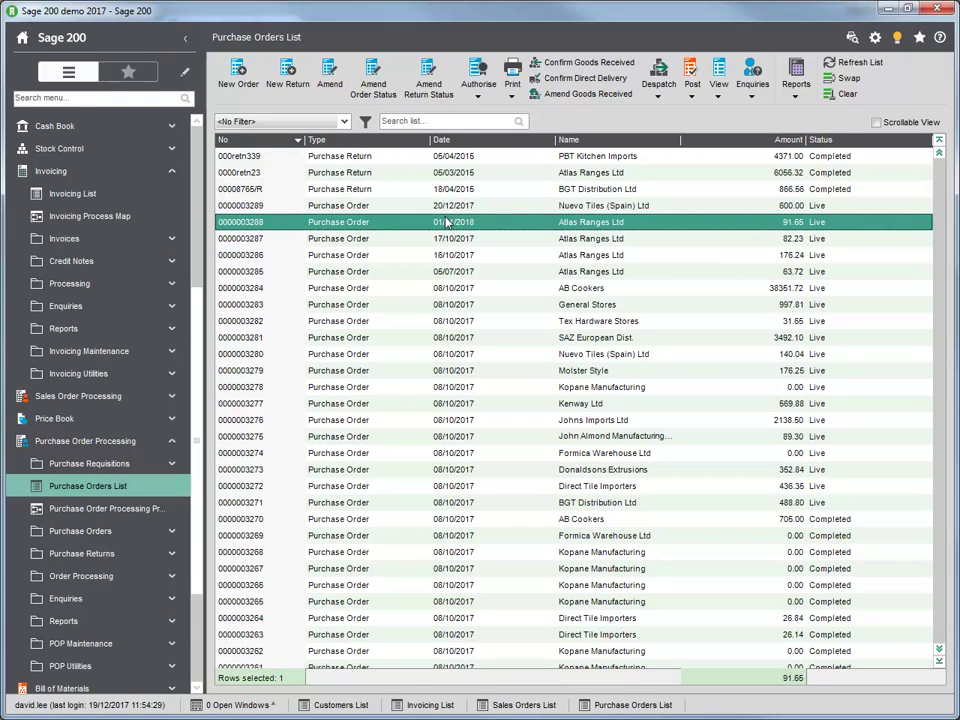
{"action": "left_click", "coordinate": [720, 94]}
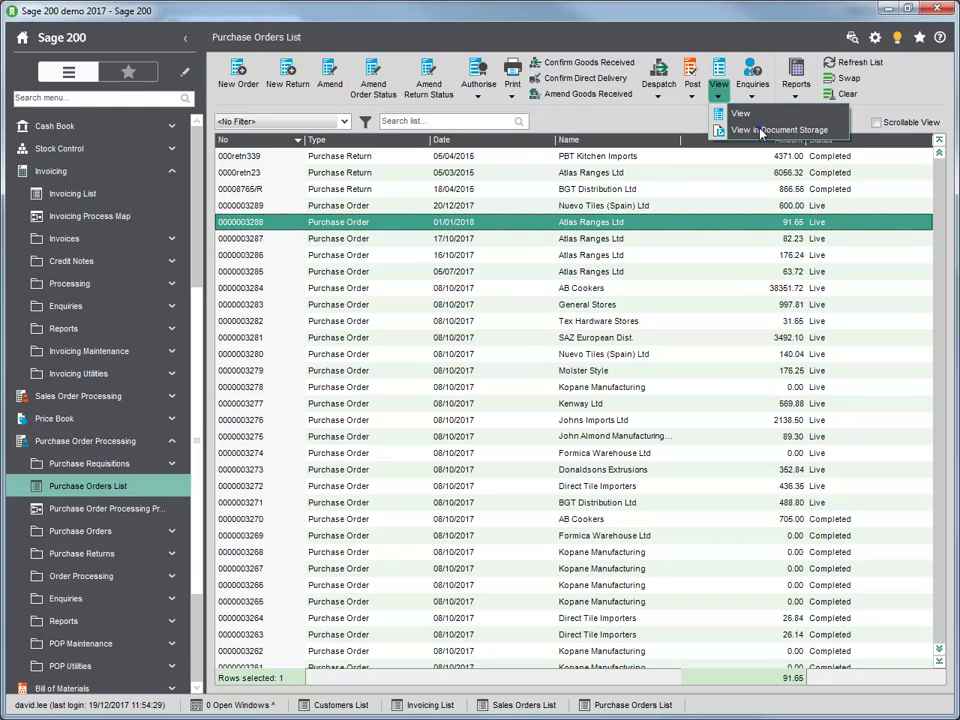
{"action": "left_click", "coordinate": [760, 130]}
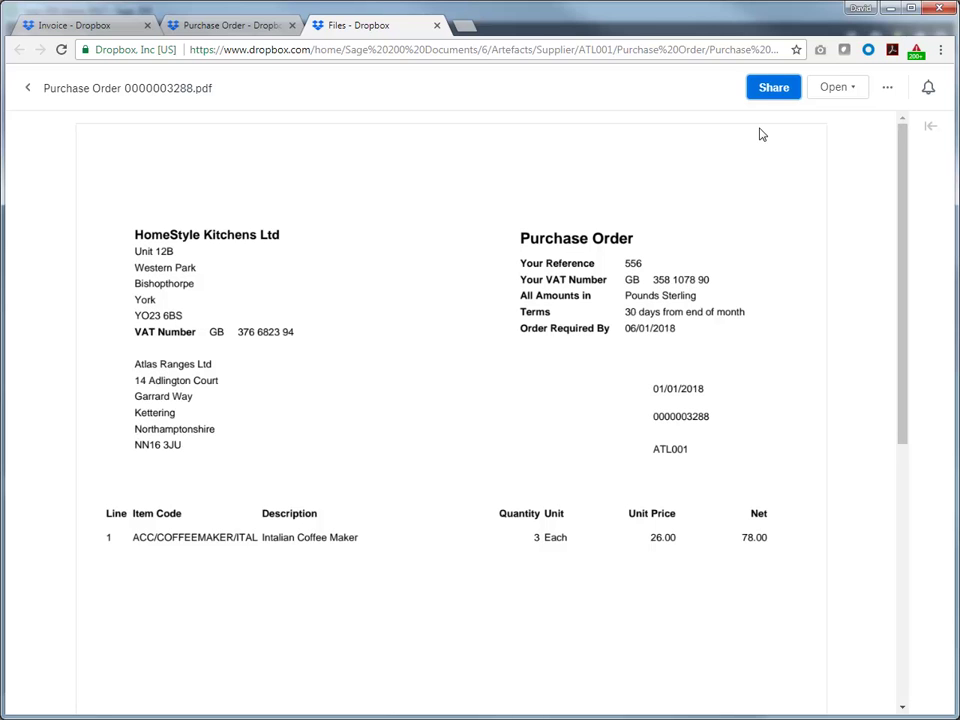
Go from the purchase order PDF up through the supplier's account folder to the Supplier folder.
{"action": "left_click", "coordinate": [28, 89]}
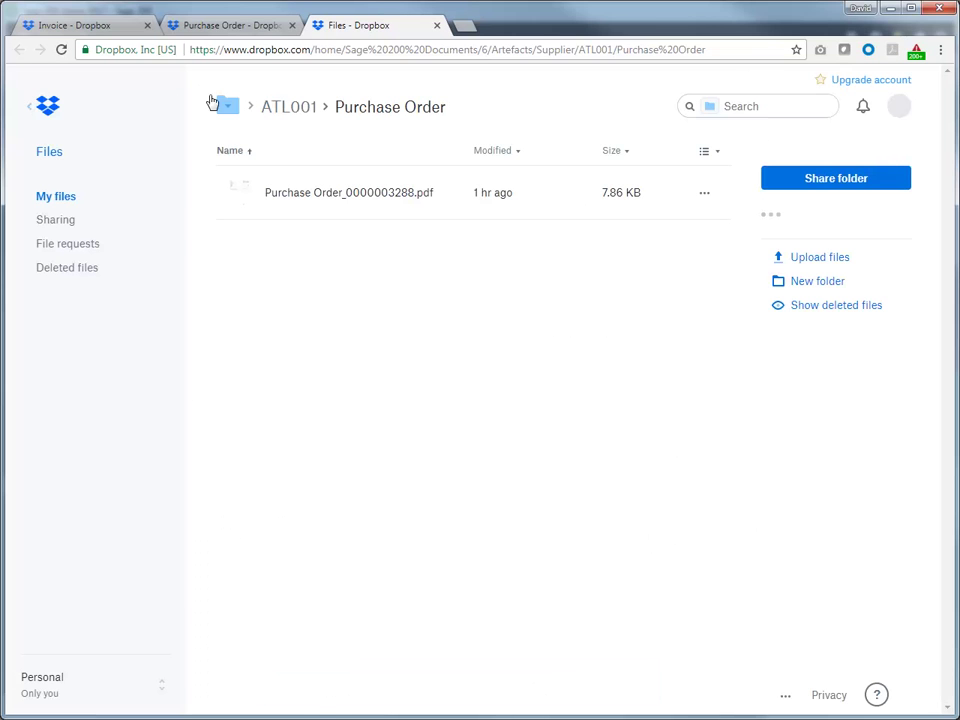
{"action": "left_click", "coordinate": [285, 108]}
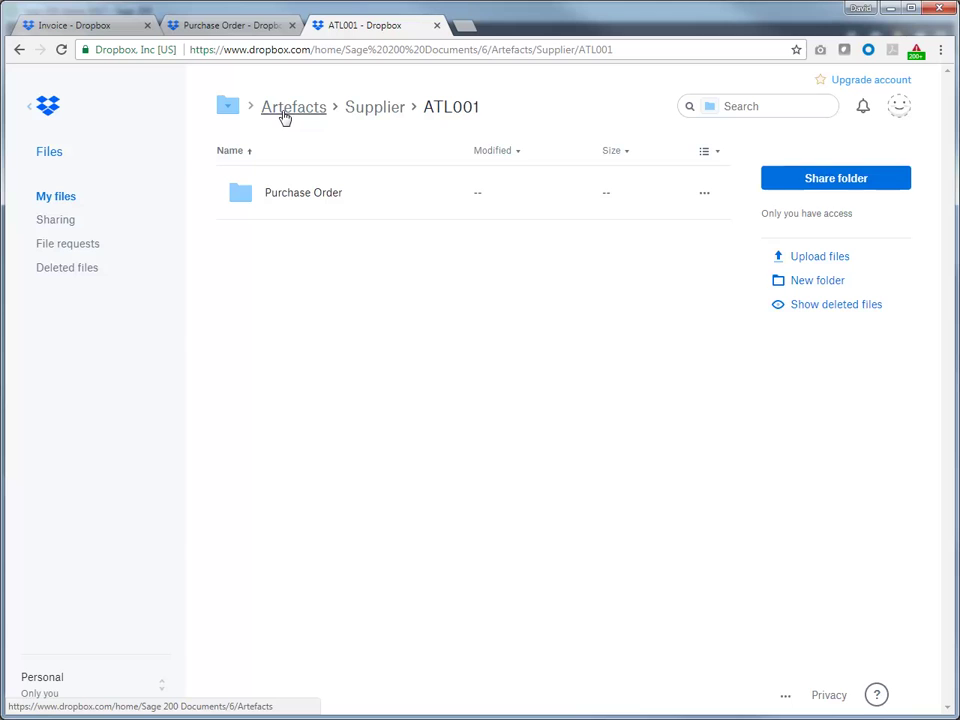
{"action": "left_click", "coordinate": [376, 108]}
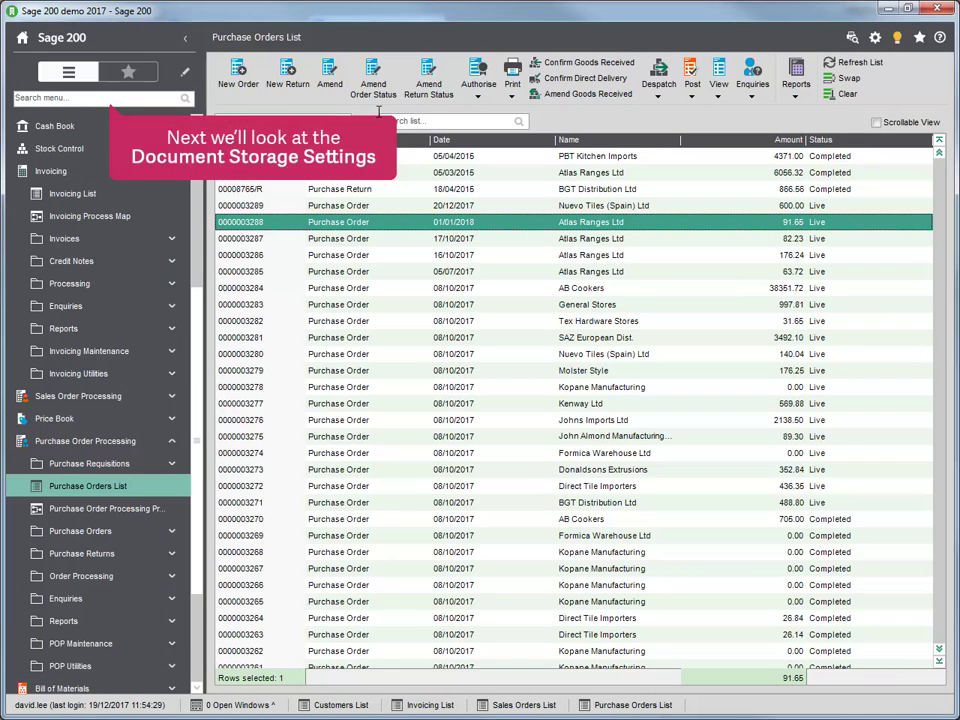
Search the Sage 200 menu for "document storage", open Document Storage Settings and examine the Invoices and Credits layouts.
{"action": "left_click", "coordinate": [111, 101]}
{"action": "type", "text": "document storage"}
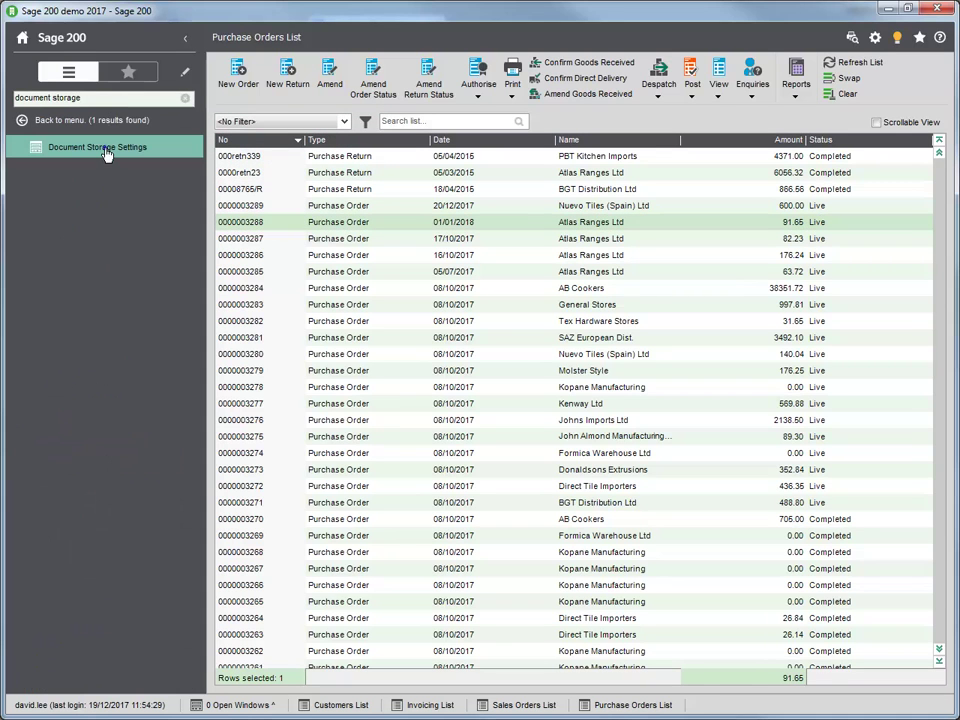
{"action": "left_click", "coordinate": [106, 150]}
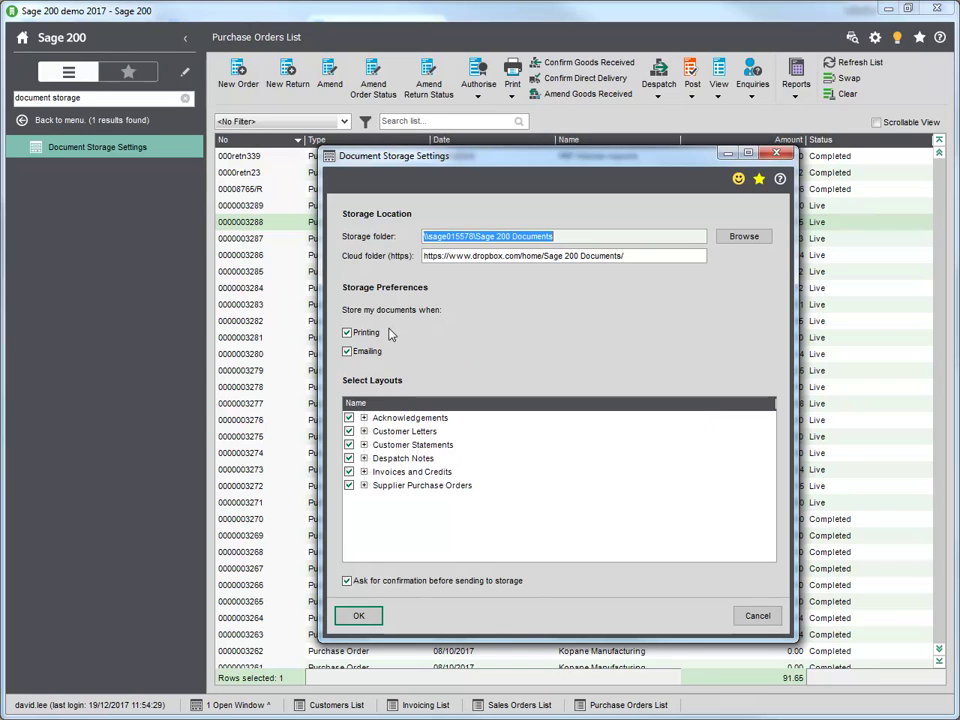
{"action": "left_click", "coordinate": [364, 472]}
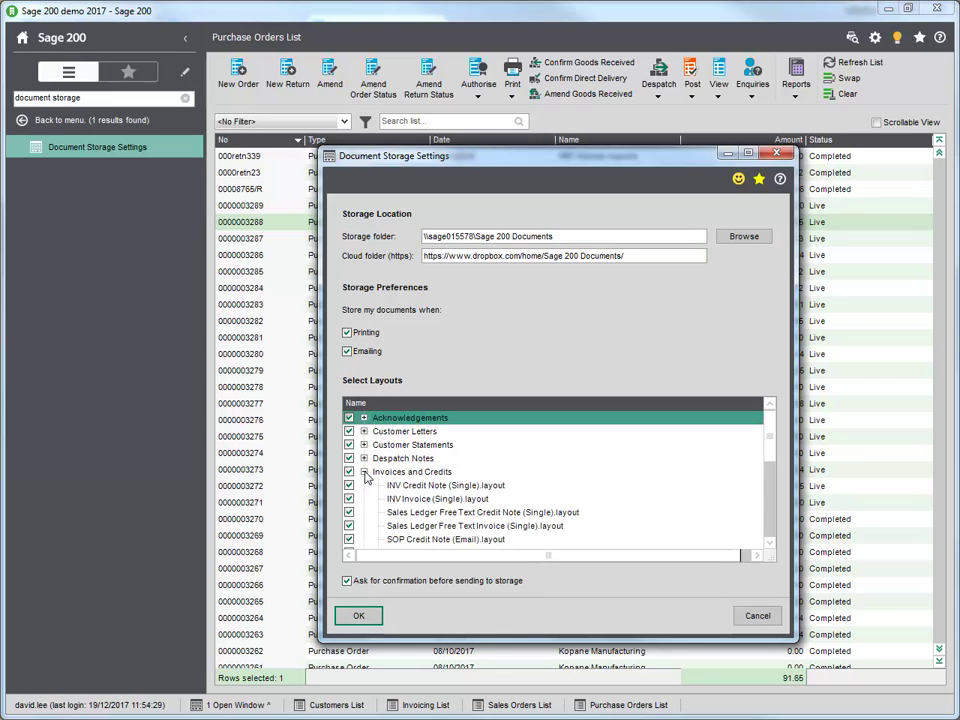
{"action": "left_click", "coordinate": [364, 472]}
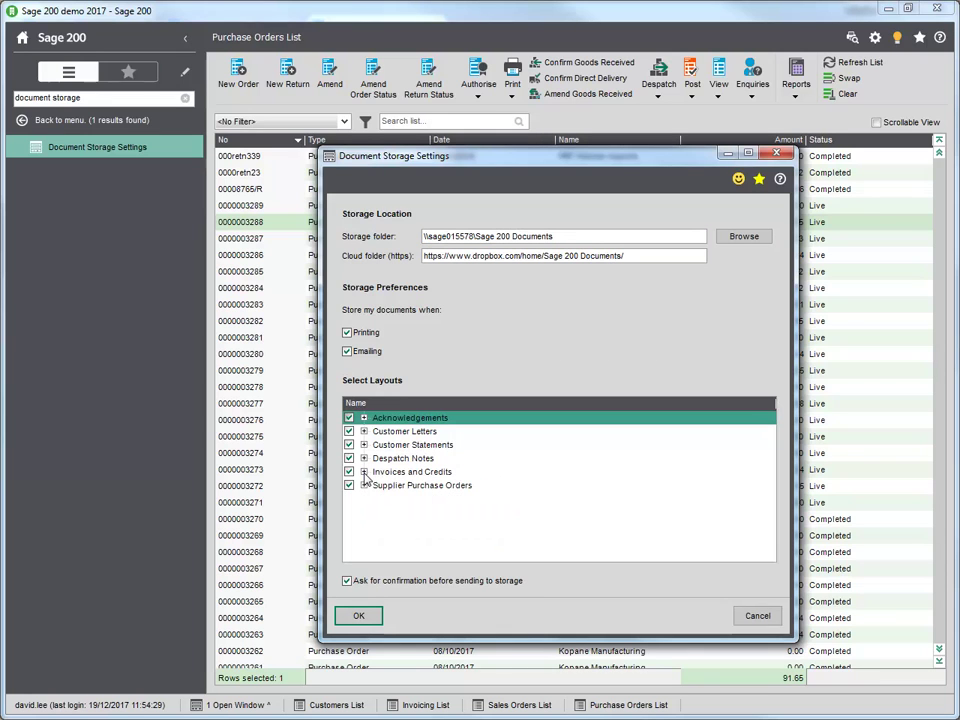
Exclude the Acknowledgements, Customer Letters and Customer Statements layouts from document storage and save the settings.
{"action": "left_click", "coordinate": [349, 418]}
{"action": "left_click", "coordinate": [349, 431]}
{"action": "left_click", "coordinate": [349, 444]}
{"action": "key", "text": "Tab"}
{"action": "left_click", "coordinate": [359, 616]}
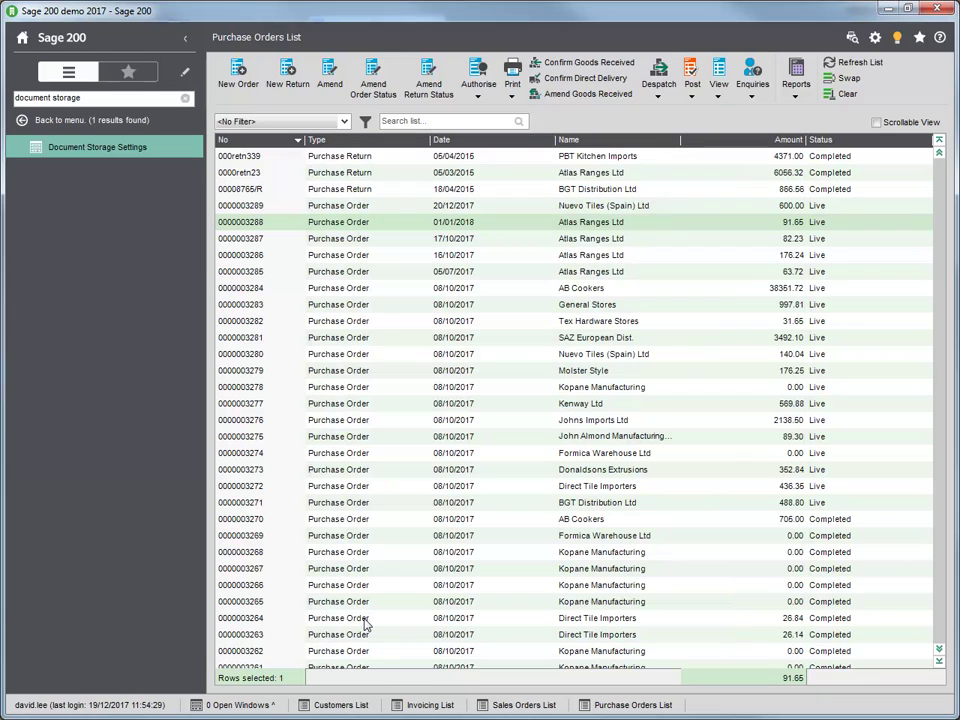